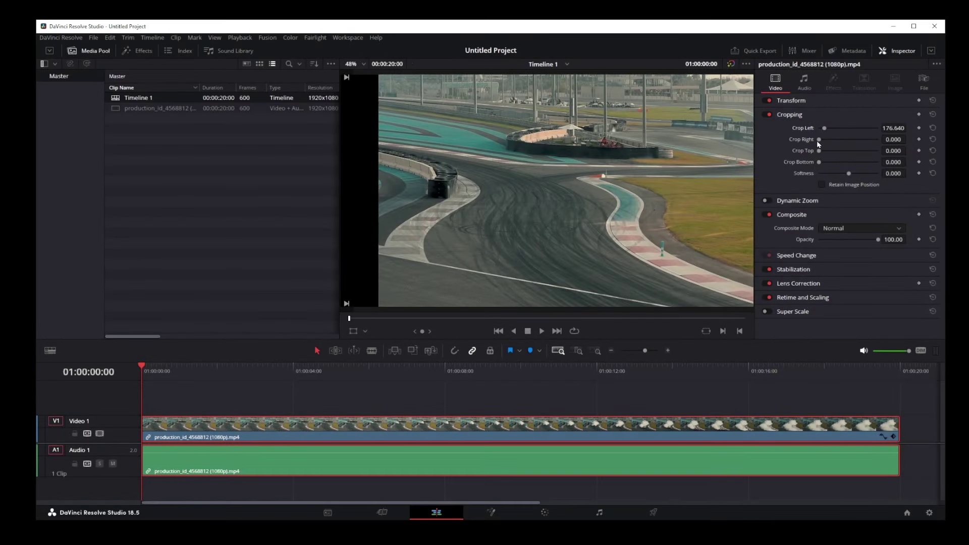
- Import the drift-racing video and place it on a new 20-second timeline with Inspector open
left_click_drag(816, 140, 820, 155)
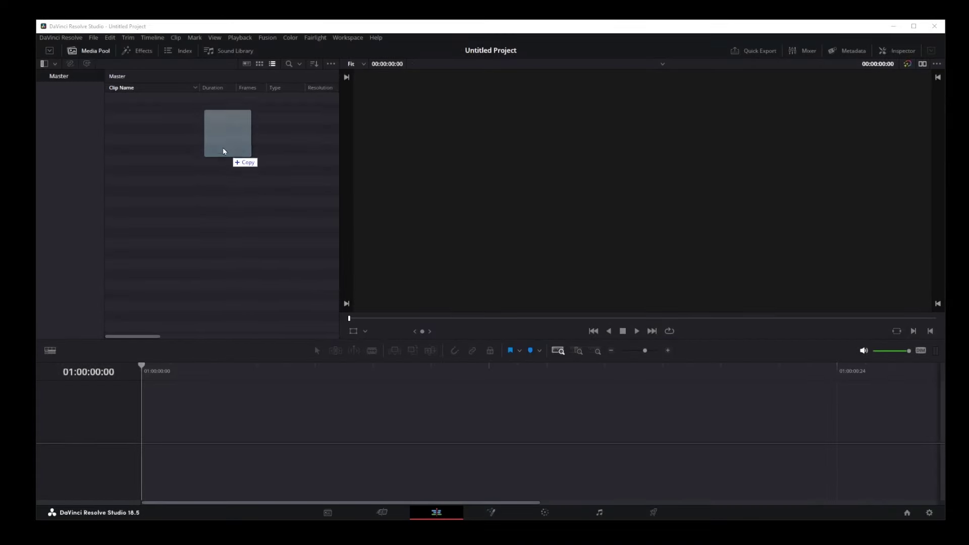
left_click_drag(101, 156, 177, 151)
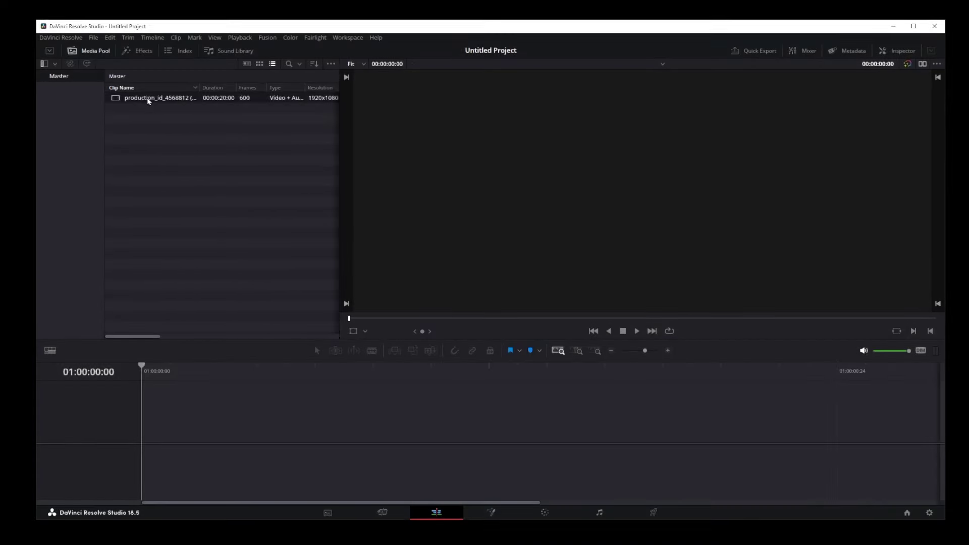
mouse_move(141, 101)
left_mouse_down()
mouse_move(144, 430)
mouse_move(179, 440)
left_mouse_up()
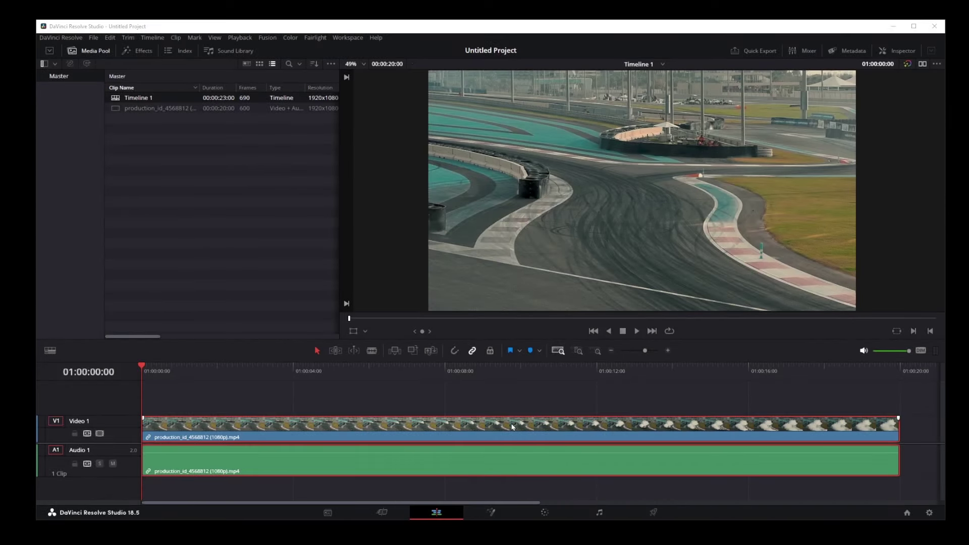
left_click(895, 51)
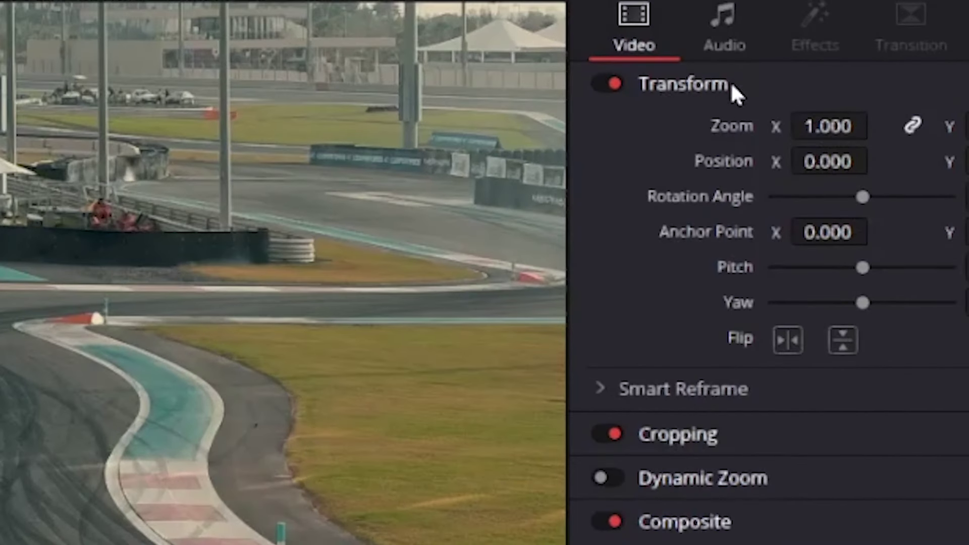
- Swap the Transform section for Cropping and crop the clip's left edge by about 177
left_click(720, 91)
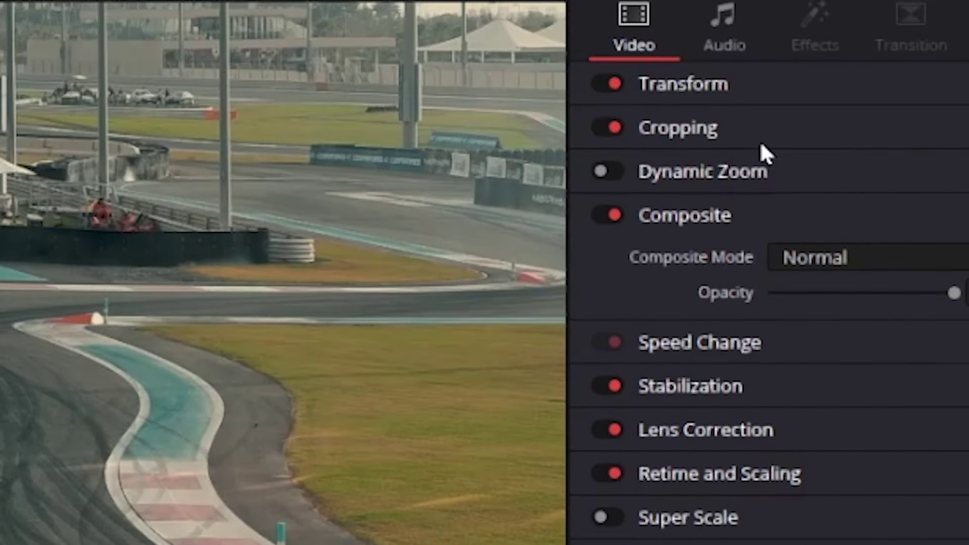
left_click(681, 127)
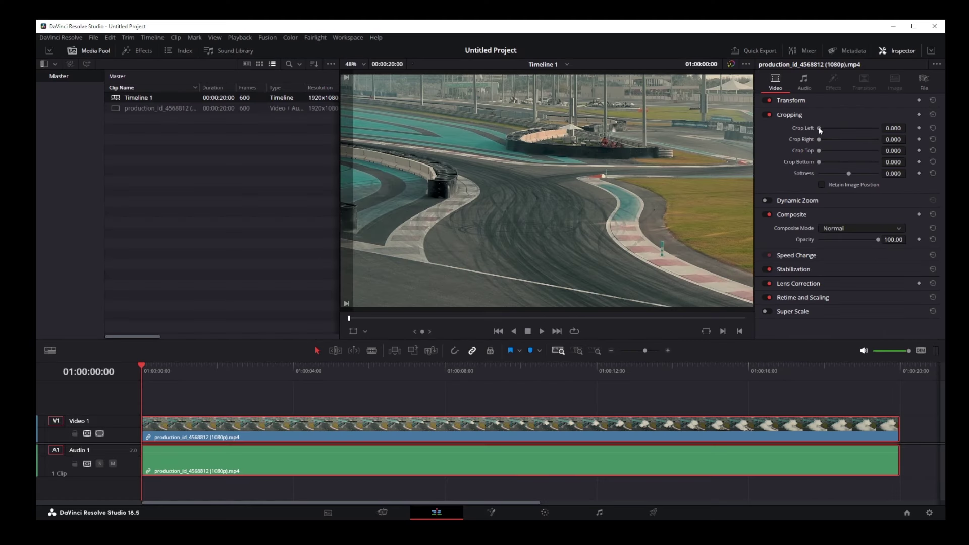
left_click_drag(818, 127, 823, 128)
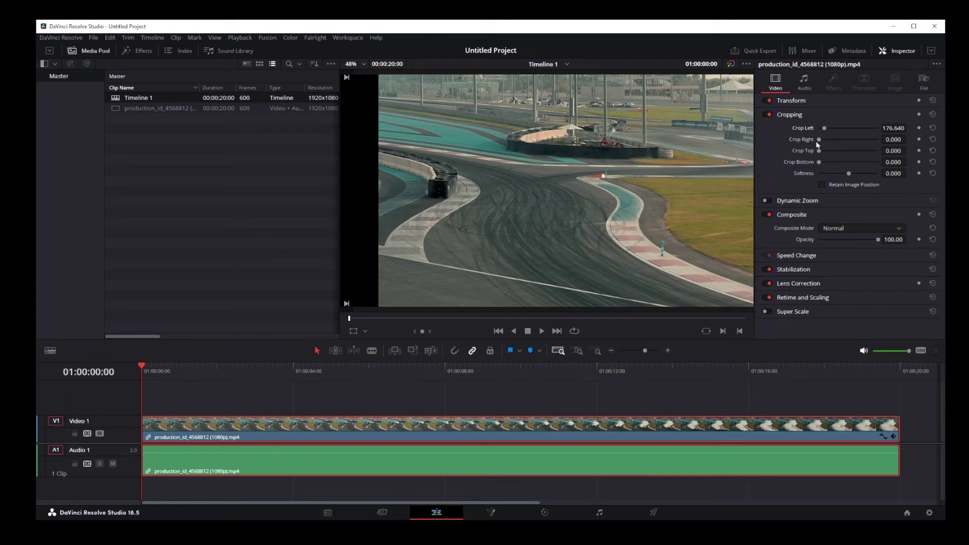
- Crop the clip further from the right and top, and soften the cropped edges
mouse_move(819, 140)
left_mouse_down()
mouse_move(834, 141)
mouse_move(830, 166)
mouse_move(847, 174)
mouse_move(823, 178)
mouse_move(845, 177)
mouse_move(832, 173)
left_mouse_up()
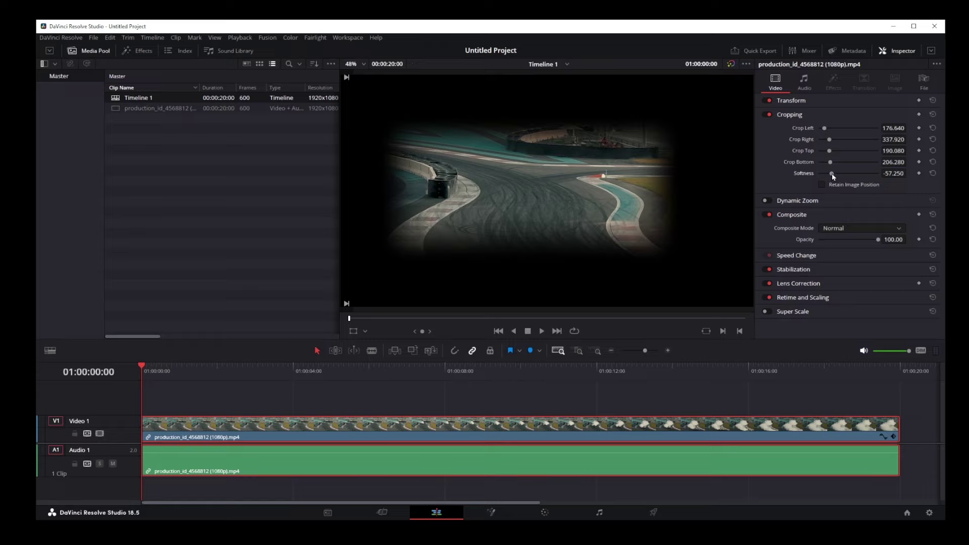
left_click_drag(833, 175, 857, 173)
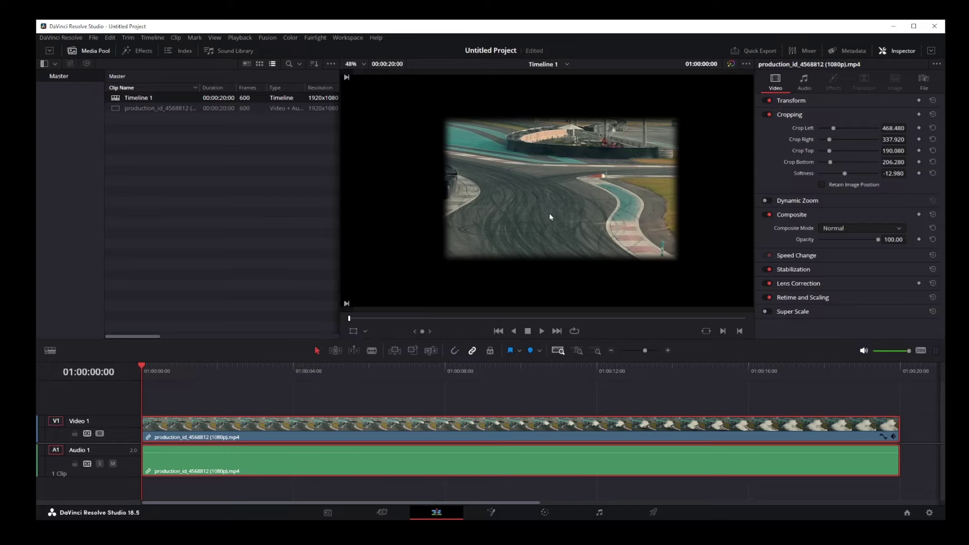
- In the viewer transform overlay, undo a trial rotation and stretch, then reposition the cropped image
left_click(351, 332)
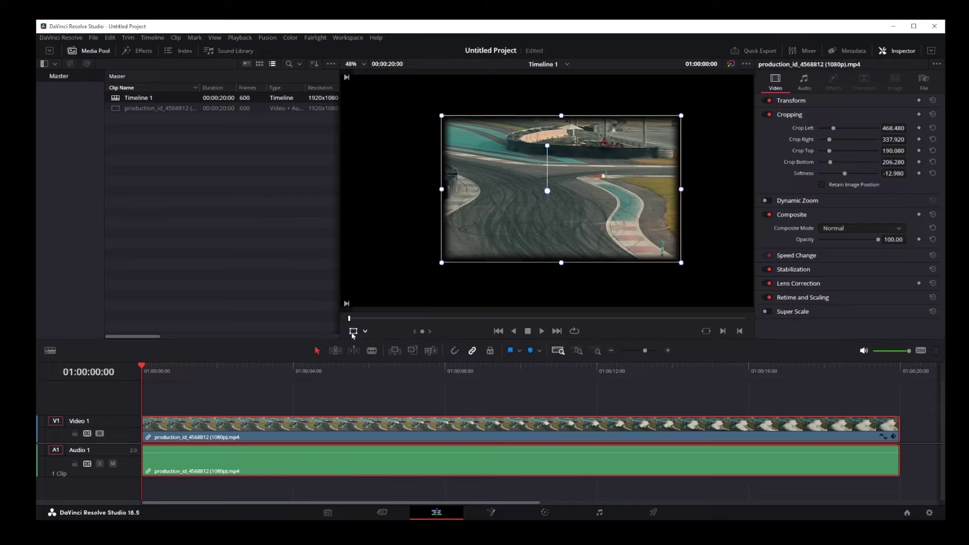
mouse_move(584, 213)
left_mouse_down()
mouse_move(573, 205)
mouse_move(583, 178)
left_mouse_up()
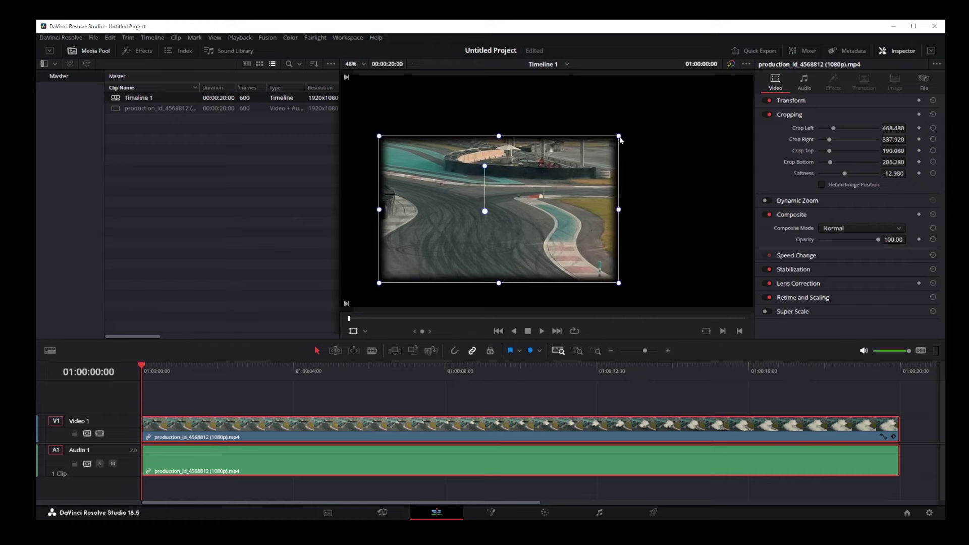
mouse_move(485, 165)
left_mouse_down()
mouse_move(588, 180)
mouse_move(574, 220)
left_mouse_up()
mouse_move(428, 222)
left_mouse_down()
mouse_move(325, 243)
mouse_move(526, 252)
left_mouse_up()
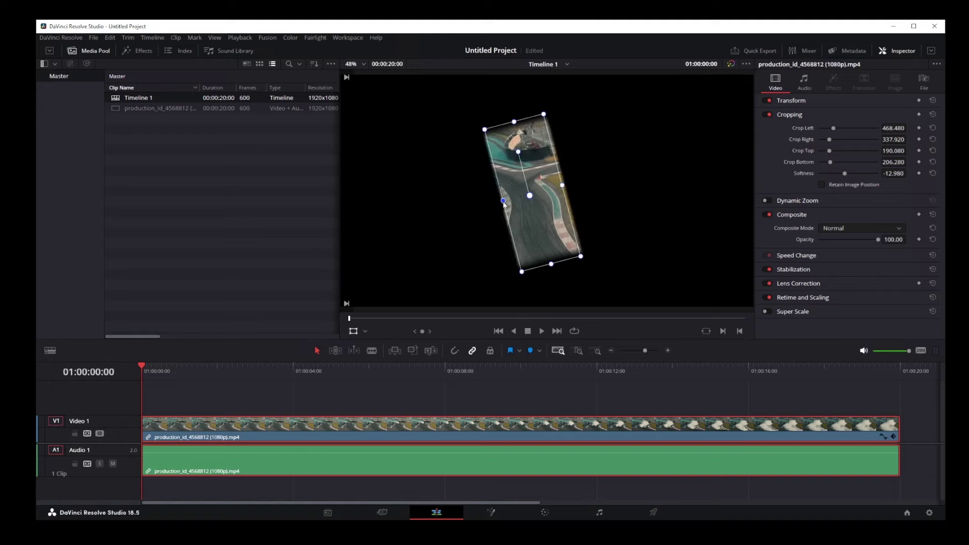
key("ctrl+z")
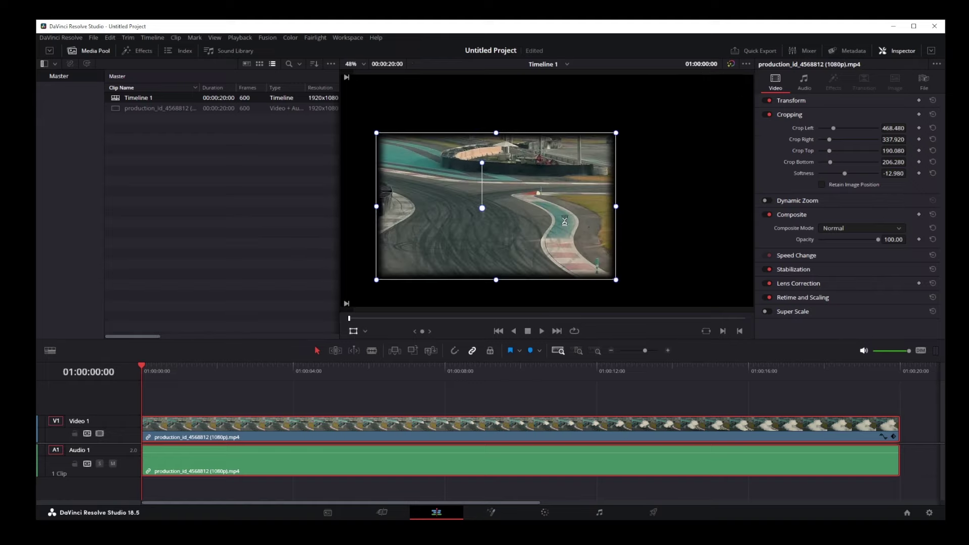
mouse_move(563, 221)
left_mouse_down()
mouse_move(571, 208)
mouse_move(642, 219)
mouse_move(556, 209)
mouse_move(564, 227)
left_mouse_up()
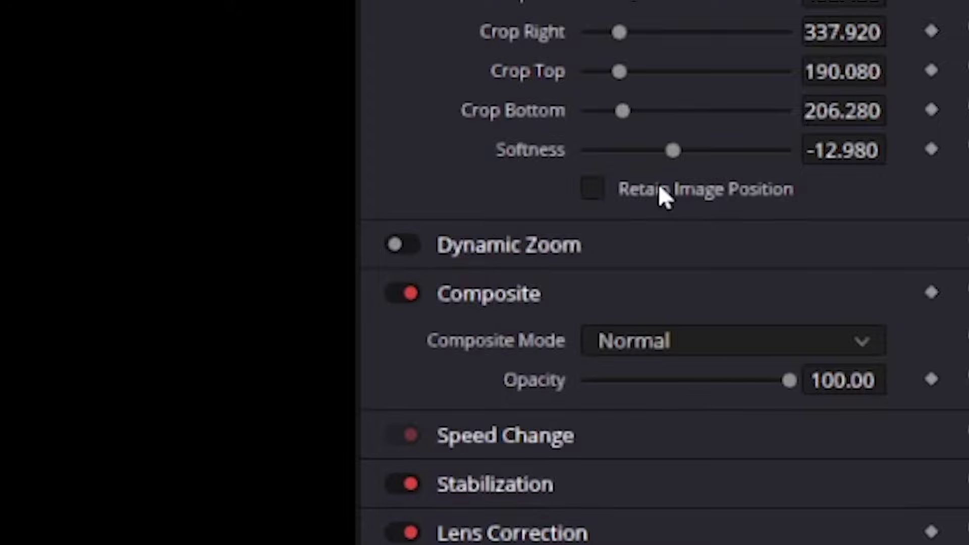
- Enable Retain Image Position, drag the cropped window into place, and hide the overlay
left_click(596, 189)
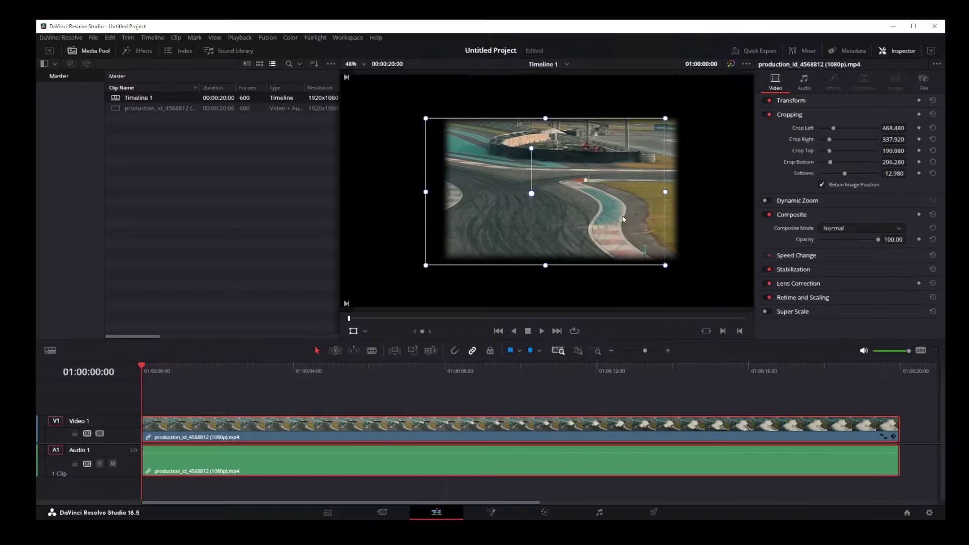
left_click_drag(462, 227, 634, 218)
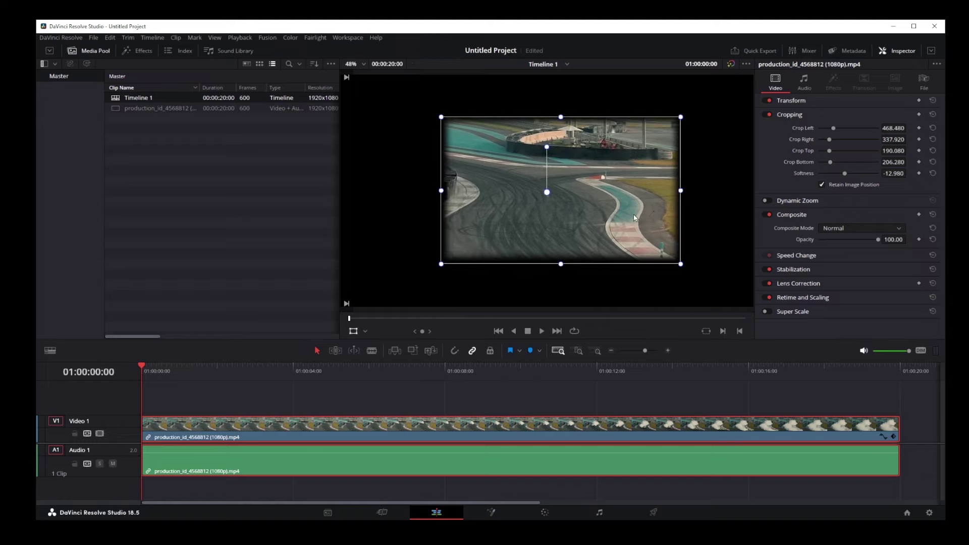
left_click_drag(442, 265, 634, 219)
left_click(353, 331)
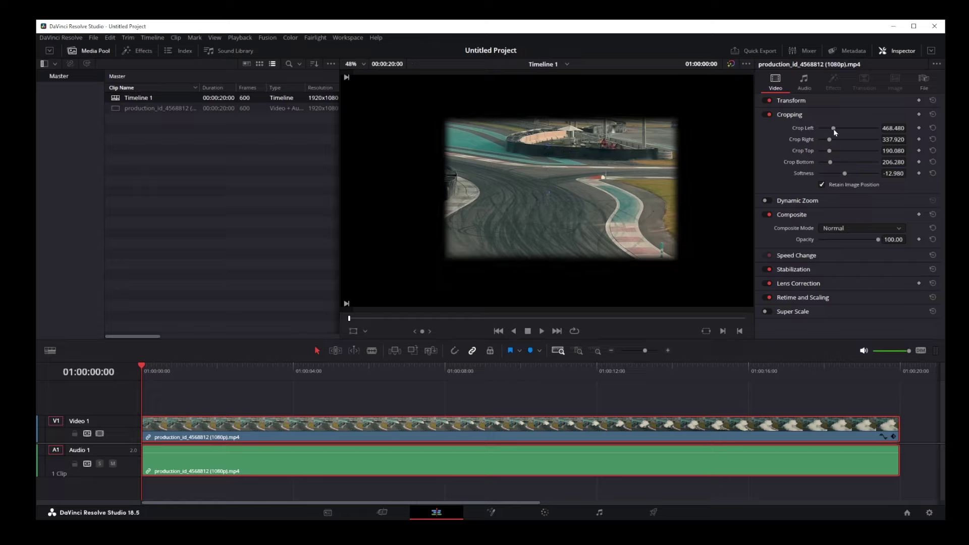
- Lower the left and top crop values to reveal more track, re-enabling the viewer overlay
mouse_move(833, 129)
left_mouse_down()
mouse_move(819, 131)
mouse_move(825, 140)
left_mouse_up()
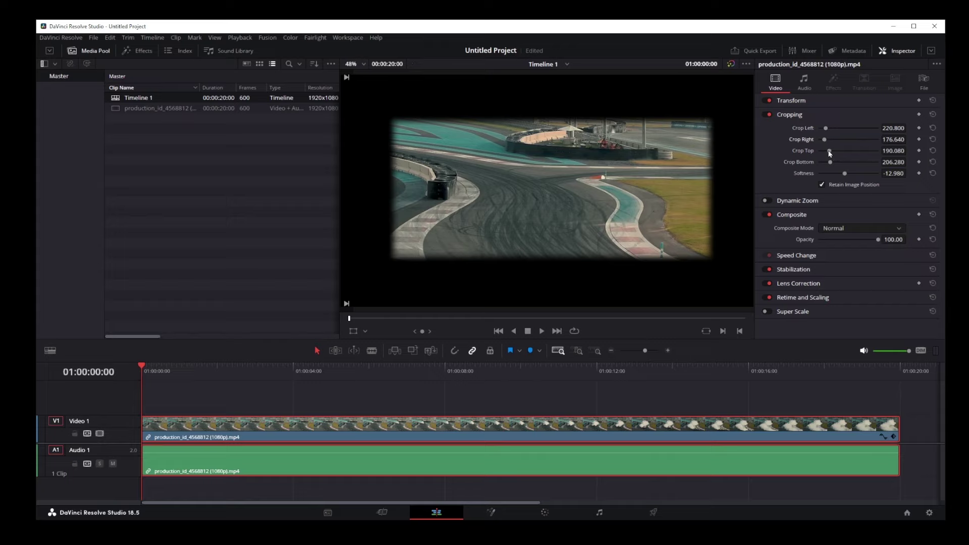
mouse_move(829, 151)
left_mouse_down()
mouse_move(835, 168)
mouse_move(799, 164)
left_mouse_up()
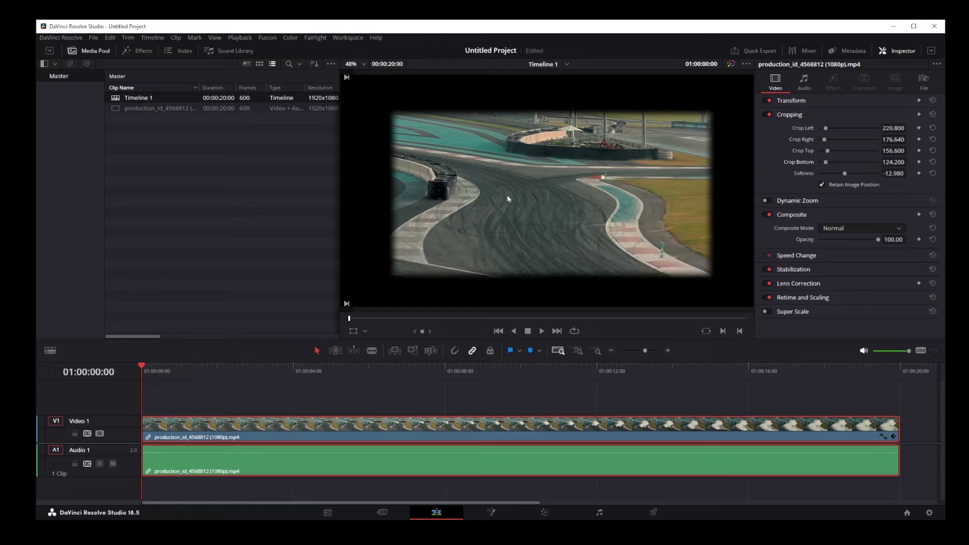
left_click(353, 333)
- Move the cropped window down-right, rotate it counter-clockwise, and nudge it up
mouse_move(648, 213)
left_mouse_down()
mouse_move(659, 230)
mouse_move(574, 187)
mouse_move(548, 234)
mouse_move(679, 240)
mouse_move(656, 234)
left_mouse_up()
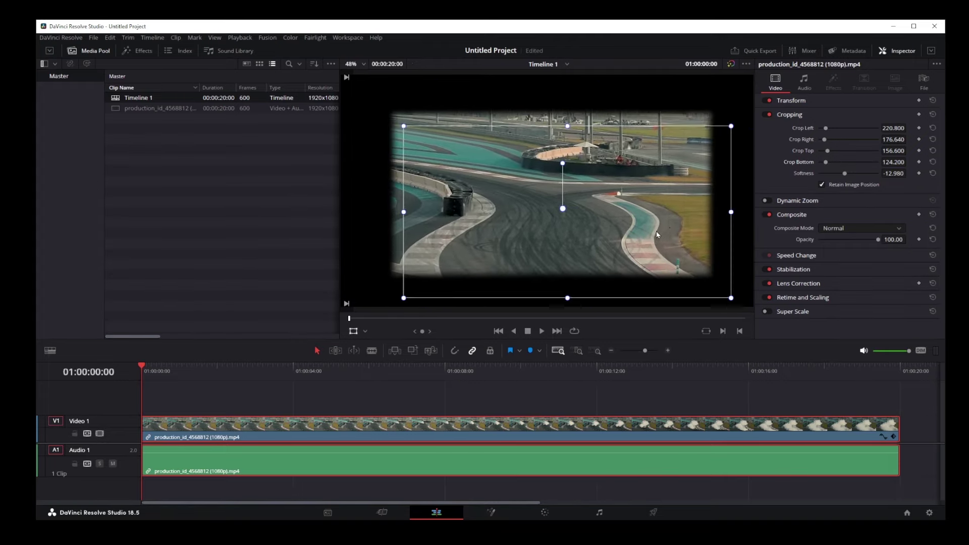
mouse_move(565, 164)
left_mouse_down()
mouse_move(546, 161)
mouse_move(553, 155)
left_mouse_up()
left_click_drag(633, 196, 631, 179)
- Play to the smoky drift moment, then rotate and shrink the image
key("space")
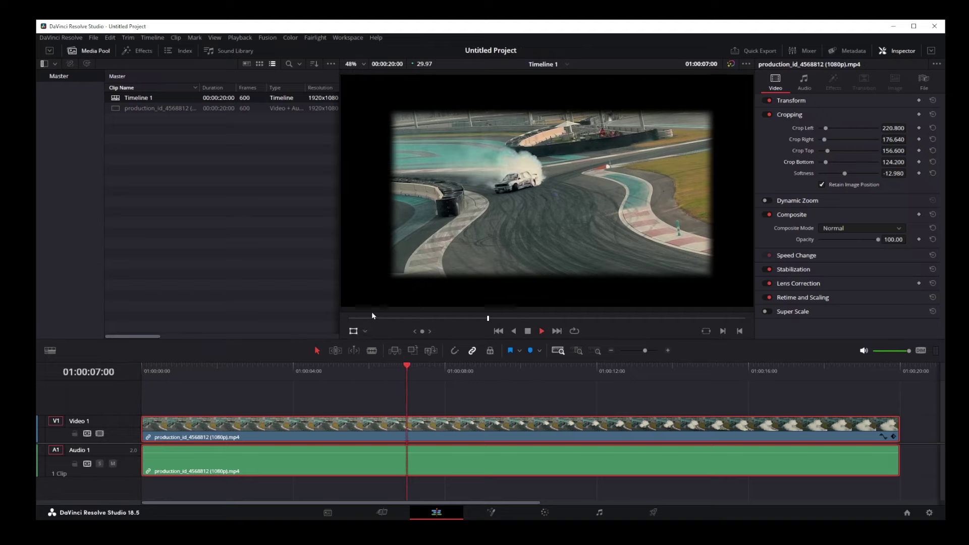
left_click(530, 333)
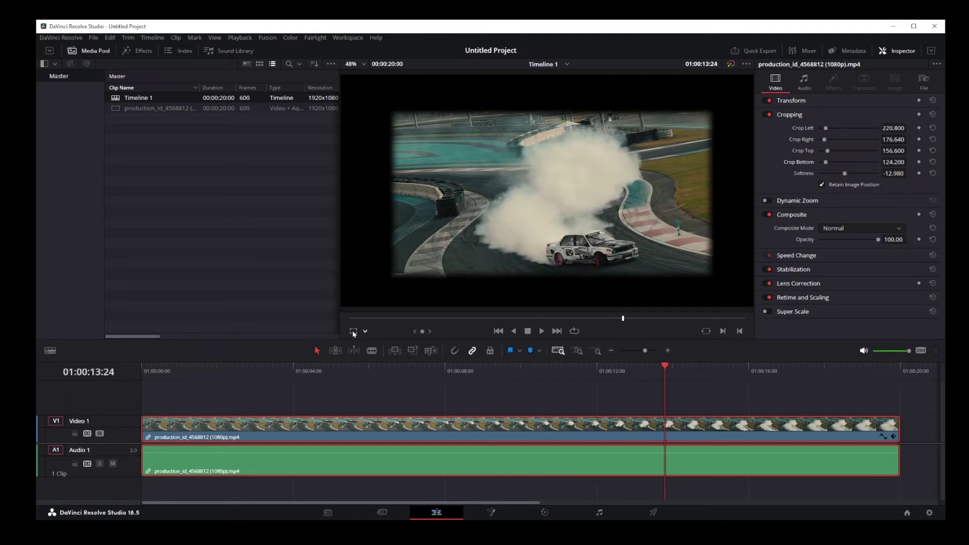
mouse_move(551, 149)
left_mouse_down()
mouse_move(576, 154)
mouse_move(539, 148)
left_mouse_up()
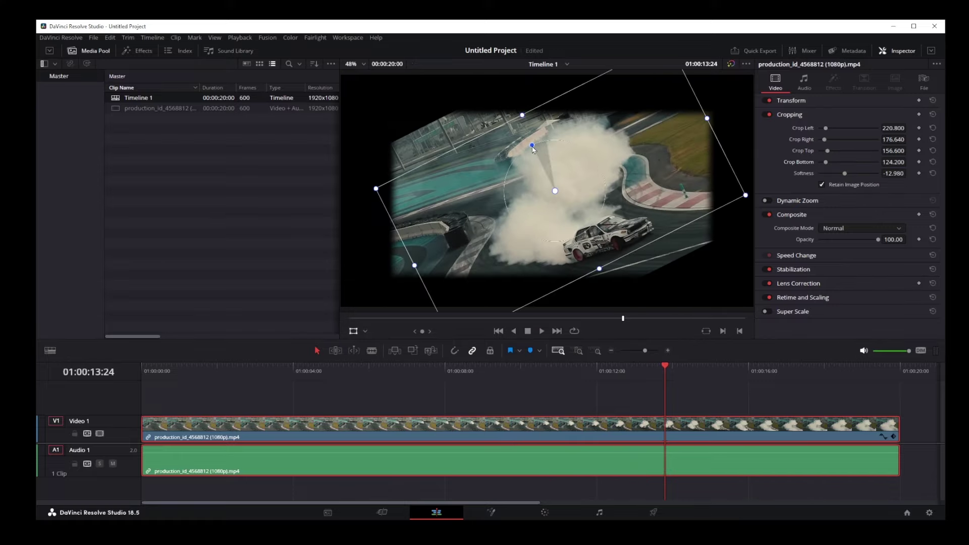
left_click_drag(515, 95, 545, 108)
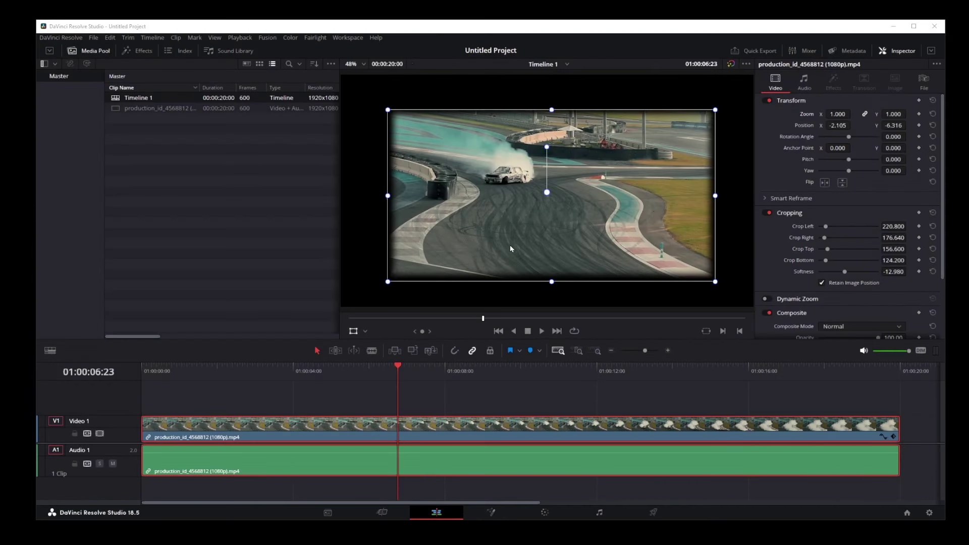
- Disable cropping and zoom the clip to 1.39 so it fills the frame
left_click(353, 332)
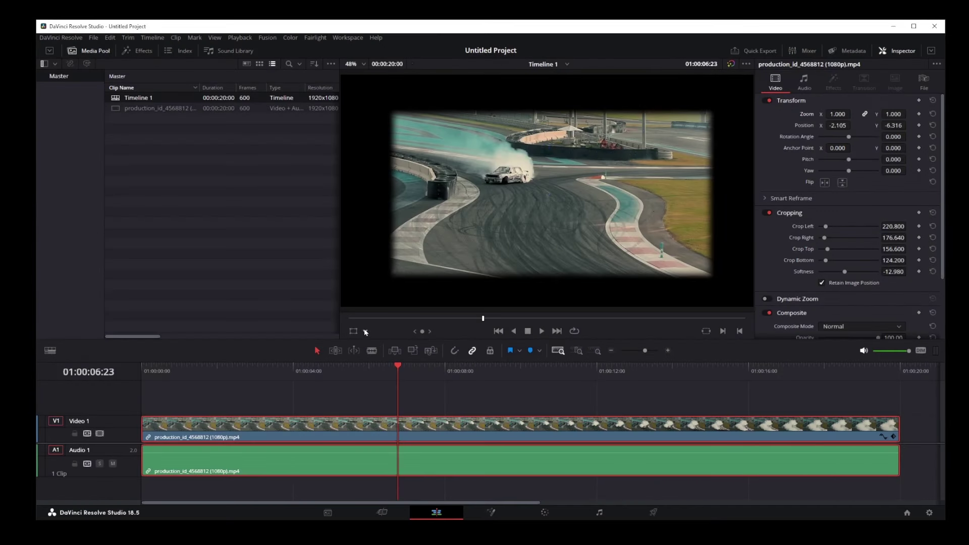
left_click(769, 213)
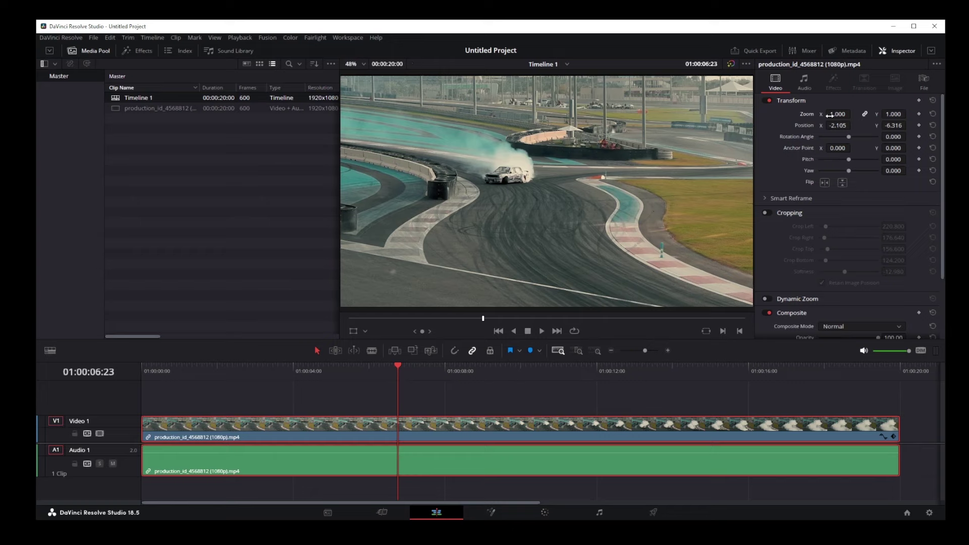
mouse_move(828, 114)
left_mouse_down()
mouse_move(867, 114)
mouse_move(852, 125)
mouse_move(925, 127)
mouse_move(908, 124)
left_mouse_up()
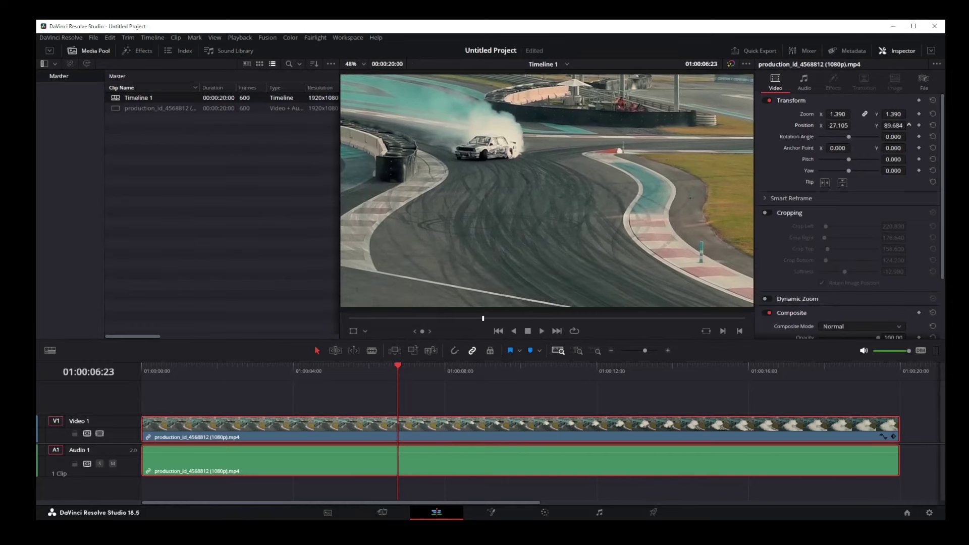